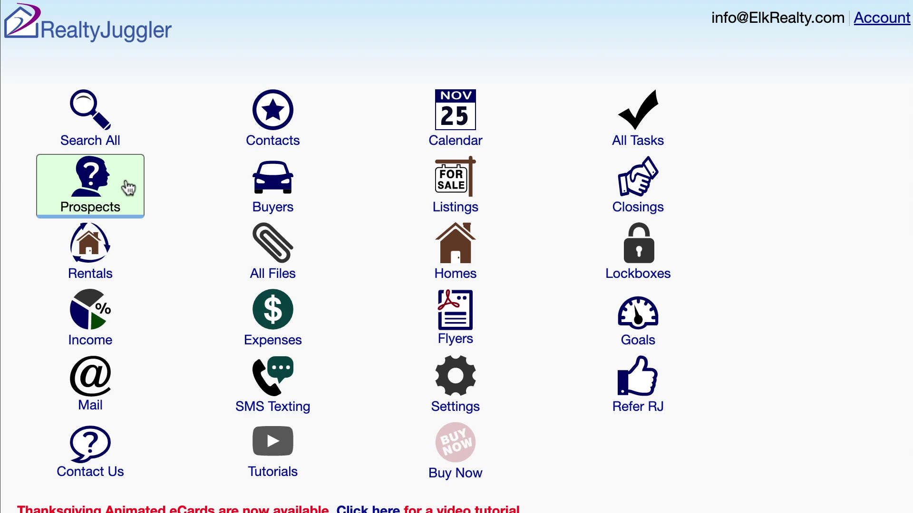
# - Open the Prospects list and then the second prospect's record
pyautogui.click(128, 189)
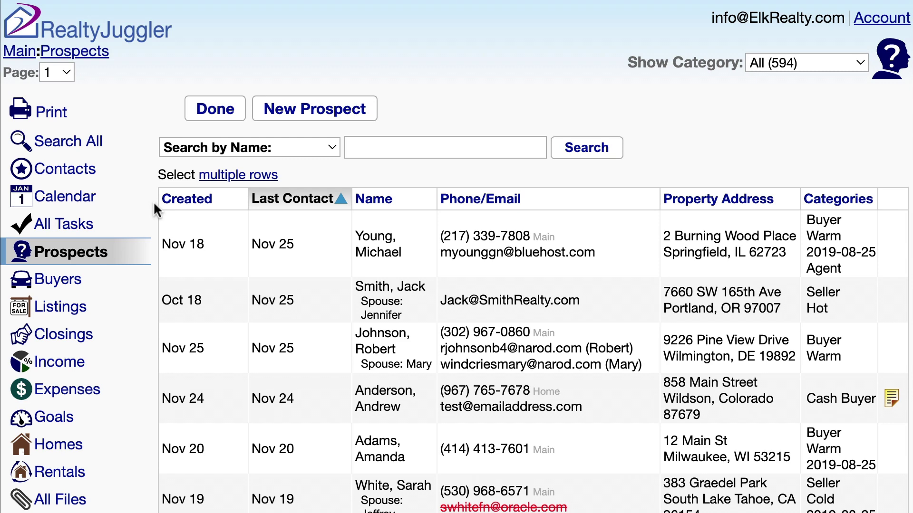
pyautogui.click(437, 310)
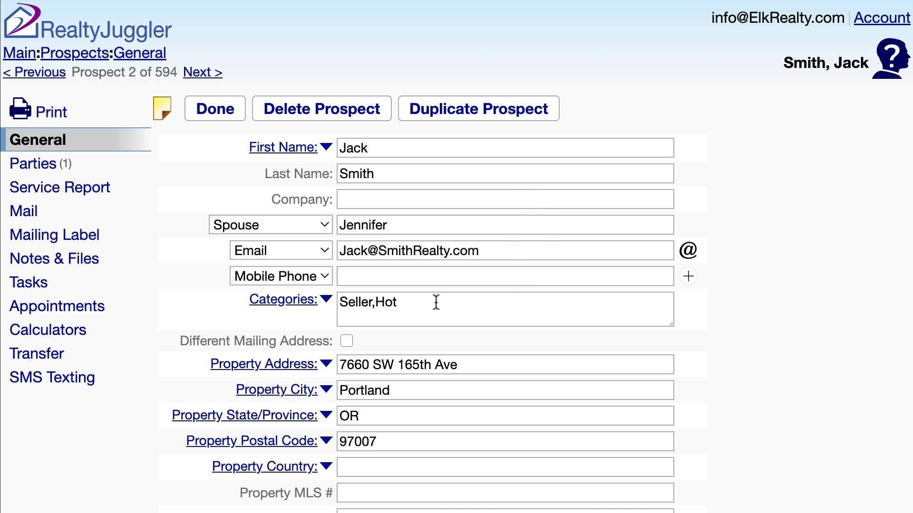
# - Enter the prospect's mobile phone number and make the new contact row an Email entry
pyautogui.click(378, 277)
pyautogui.write('555')
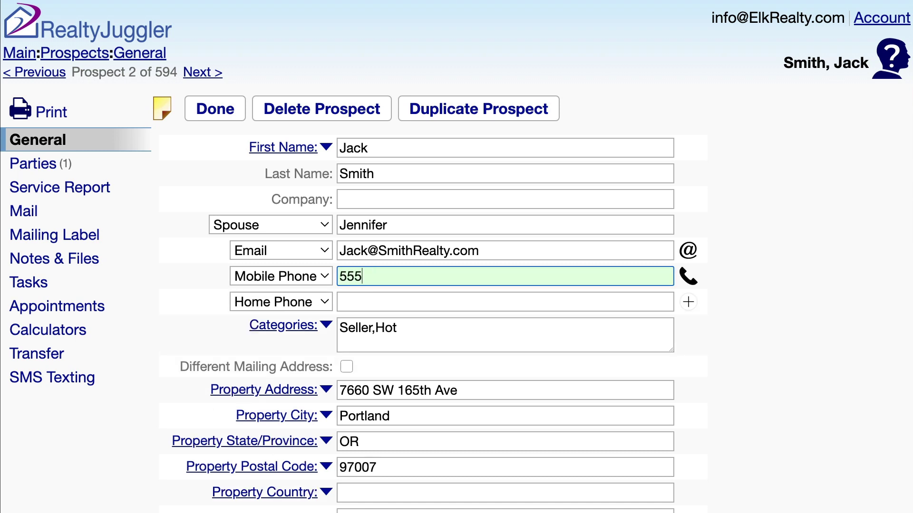
pyautogui.write('9091212')
pyautogui.click(378, 284)
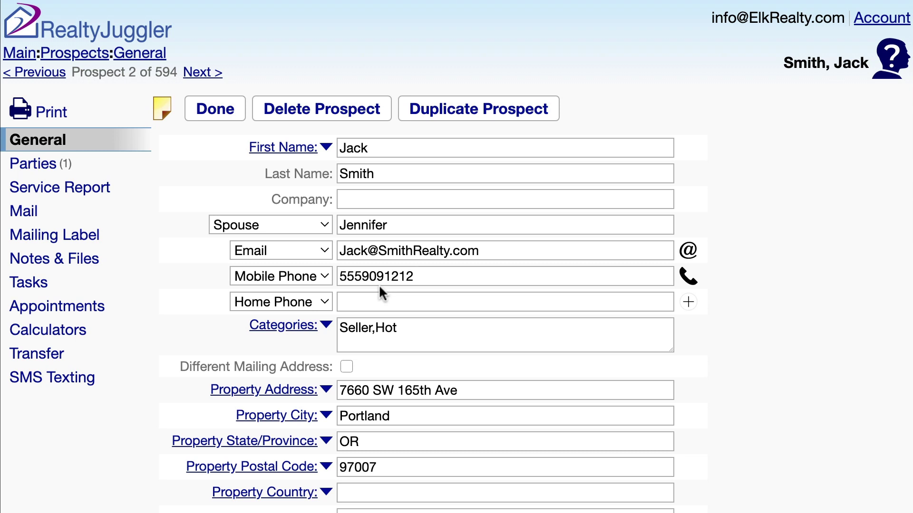
pyautogui.click(325, 304)
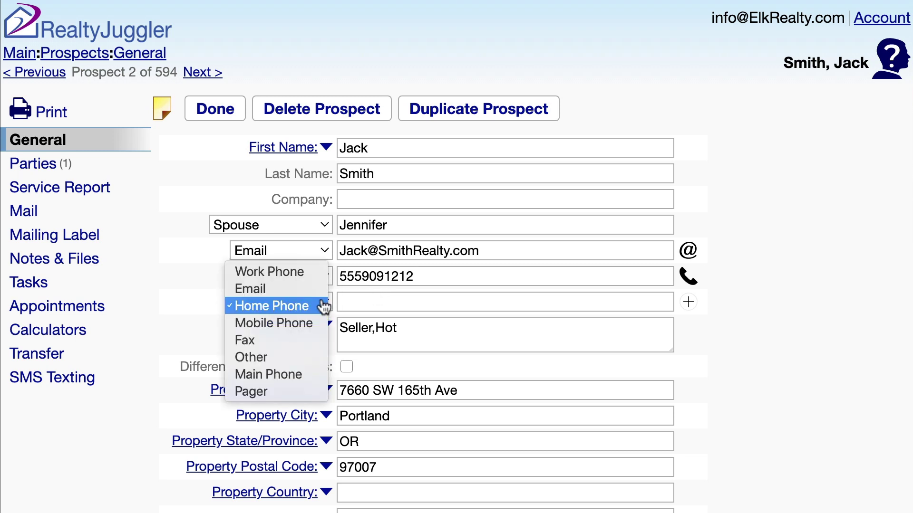
pyautogui.click(316, 288)
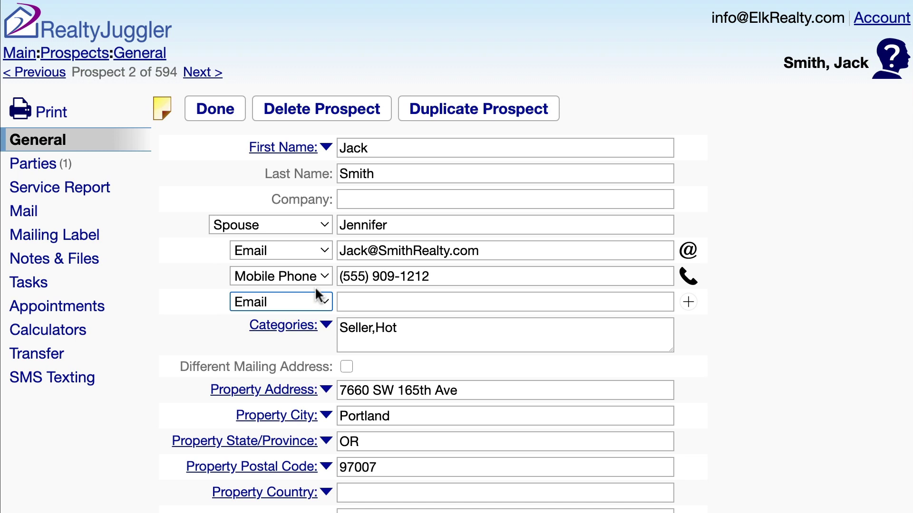
# - Tag the mobile number with the spouse's name, set contact again in 7 days, then open Calculators
pyautogui.click(443, 281)
pyautogui.write('(Jennifer)')
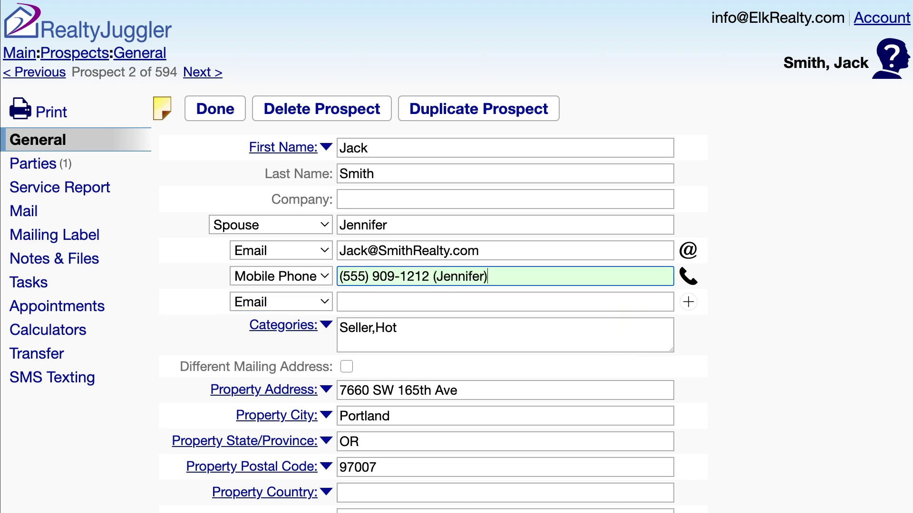
pyautogui.scroll(-8, 753, 377)
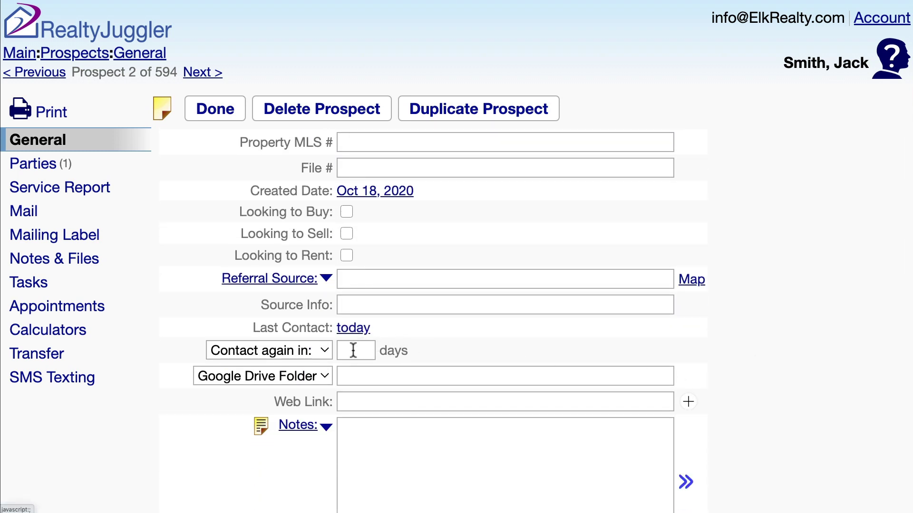
pyautogui.click(353, 351)
pyautogui.write('7')
pyautogui.click(89, 334)
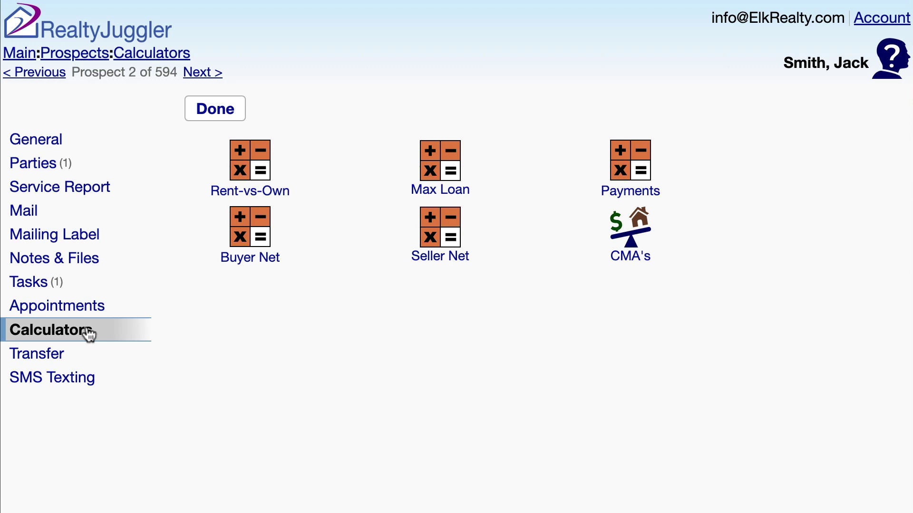
# - View the Rent-vs-Own, Max Loan and Payments calculators, then show the Service Report
pyautogui.click(257, 172)
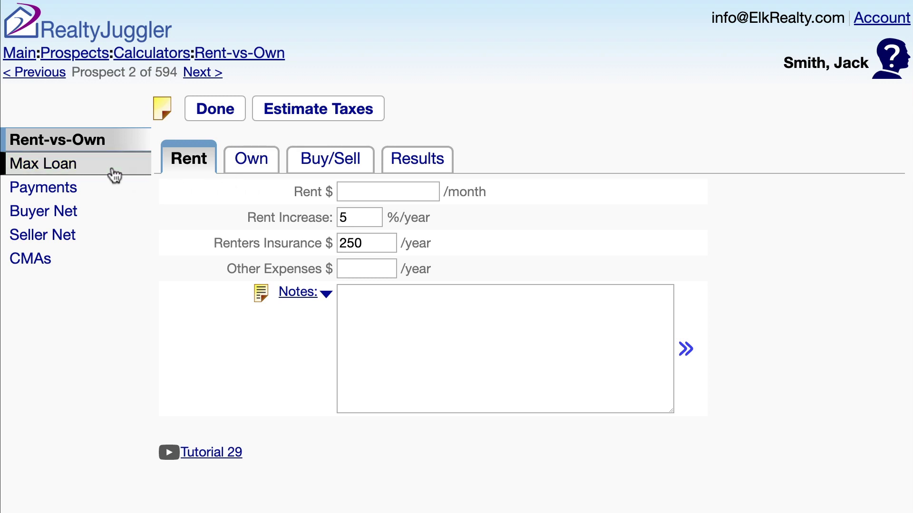
pyautogui.click(114, 176)
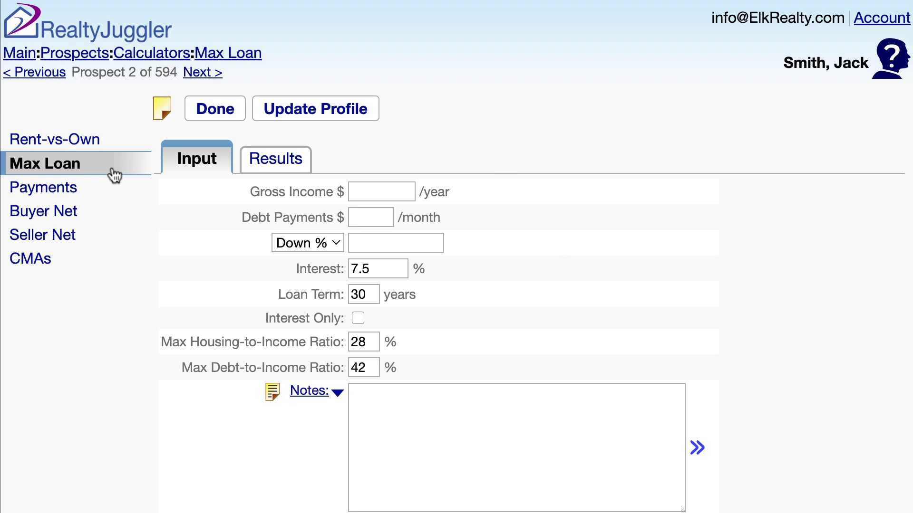
pyautogui.click(102, 199)
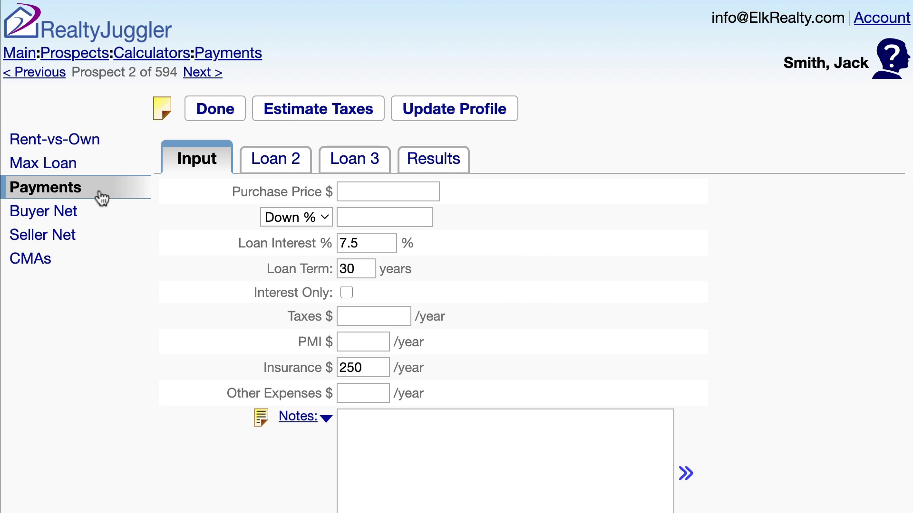
pyautogui.click(216, 118)
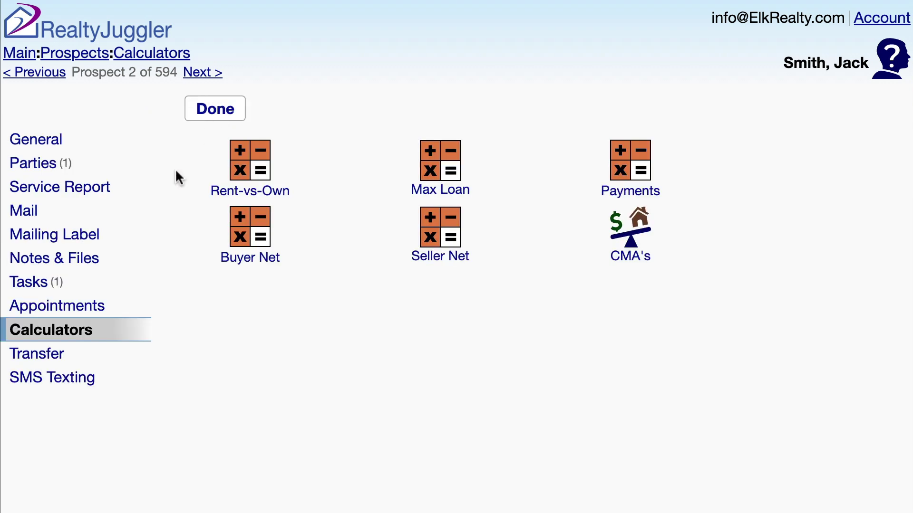
pyautogui.click(127, 190)
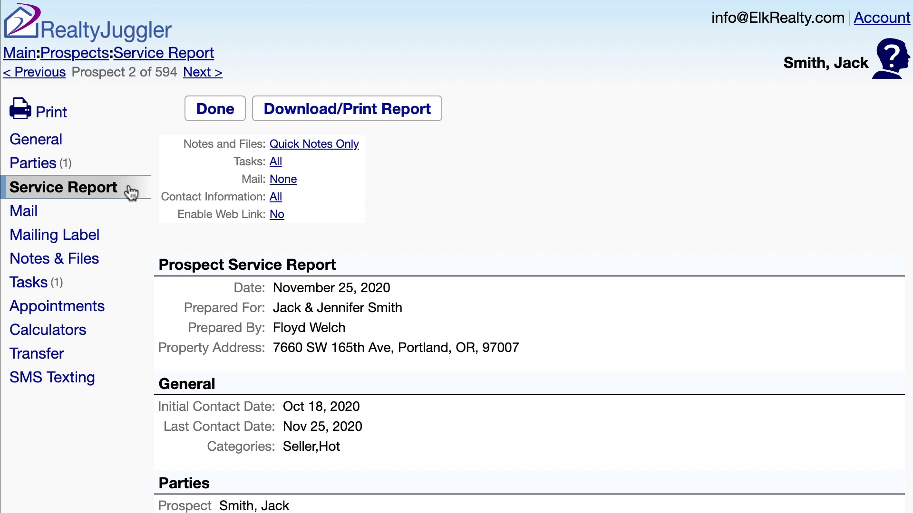
# - Look through the Mail and Mailing Label pages, ending on the empty Notes & Files page
pyautogui.click(107, 215)
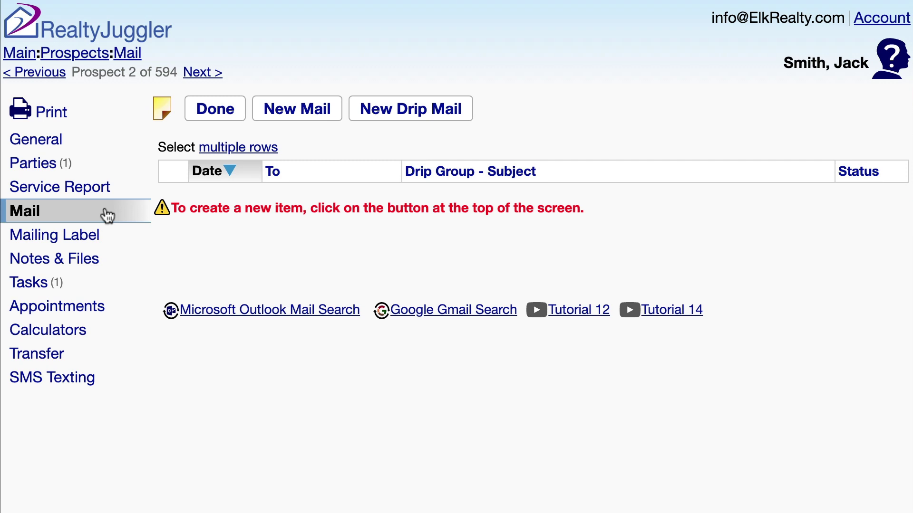
pyautogui.click(110, 245)
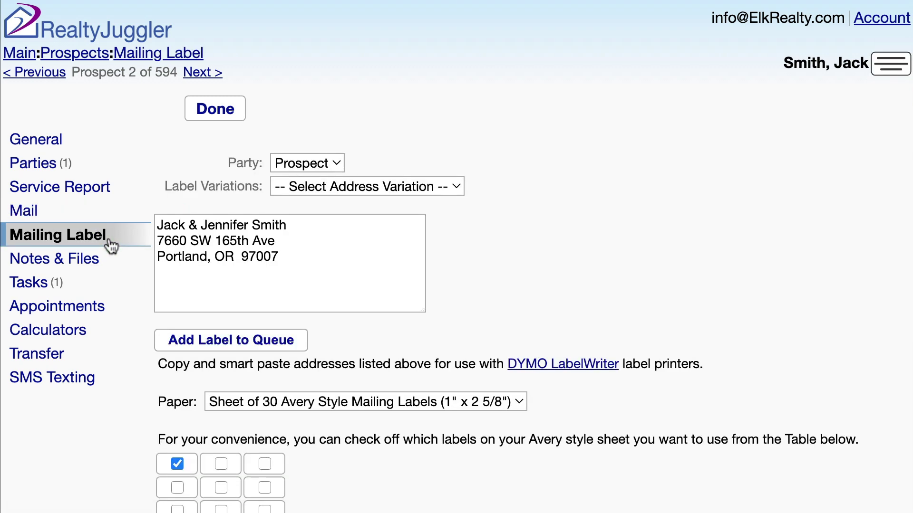
pyautogui.click(122, 269)
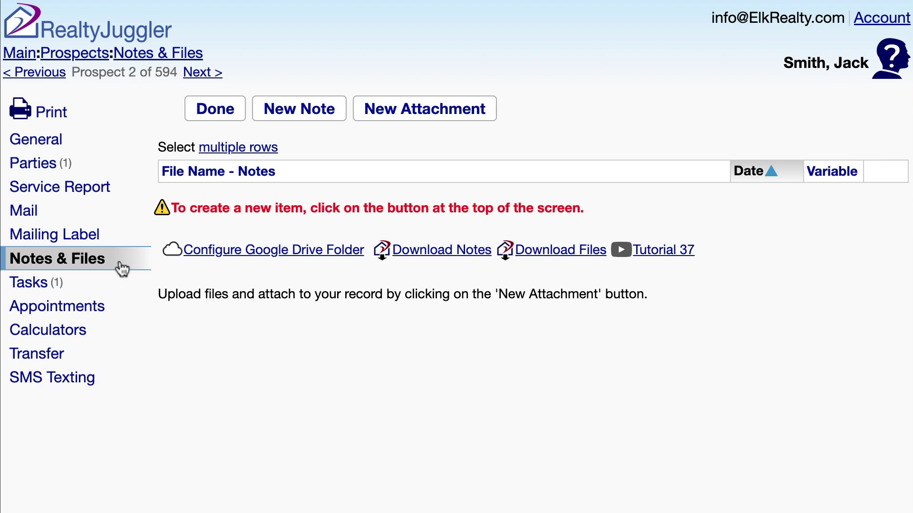
# - Attach Jack_Photo.jpeg with a short photo description, then go to the Tasks list
pyautogui.click(430, 123)
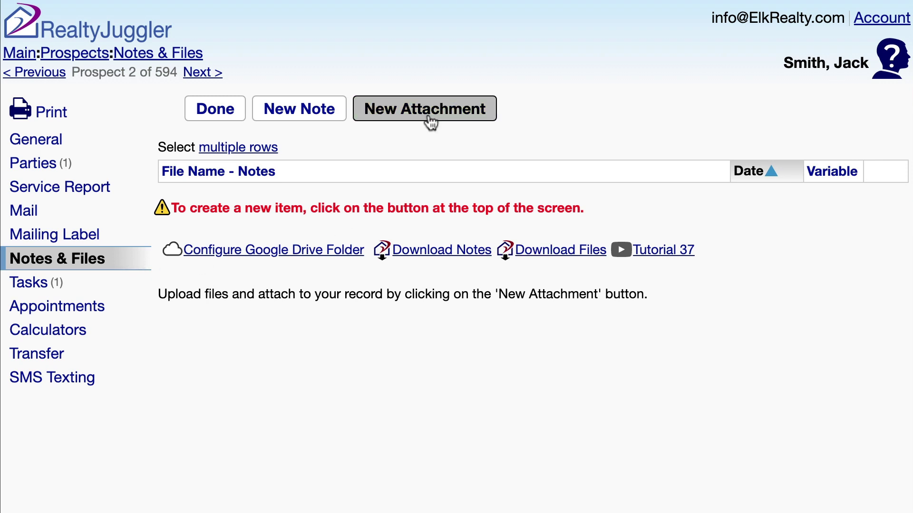
pyautogui.click(383, 150)
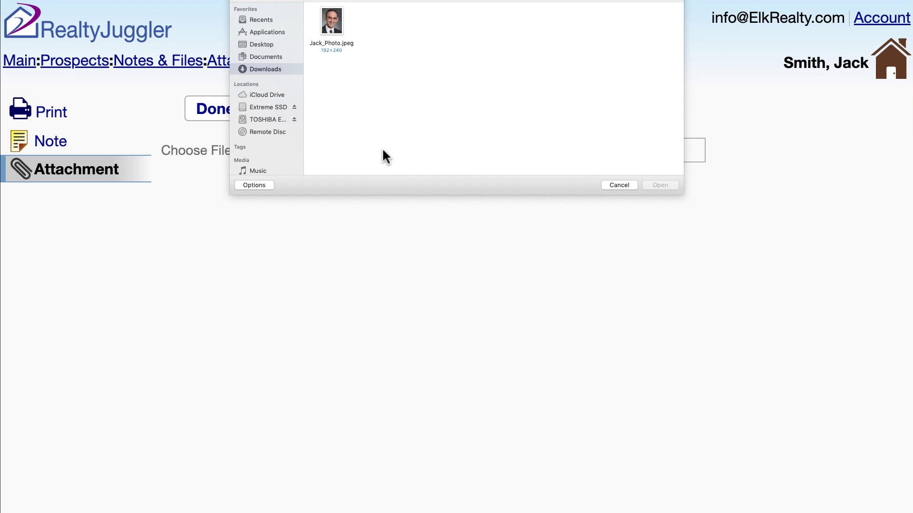
pyautogui.click(331, 33)
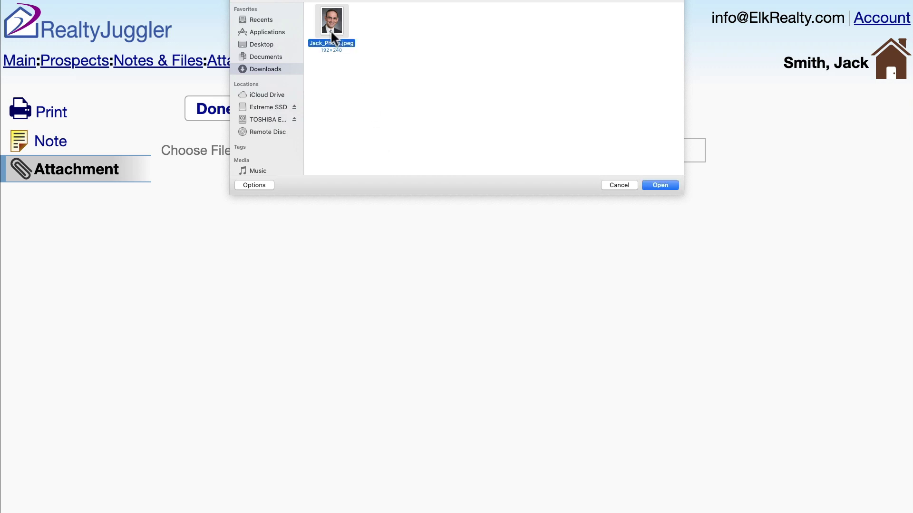
pyautogui.click(668, 183)
pyautogui.click(364, 203)
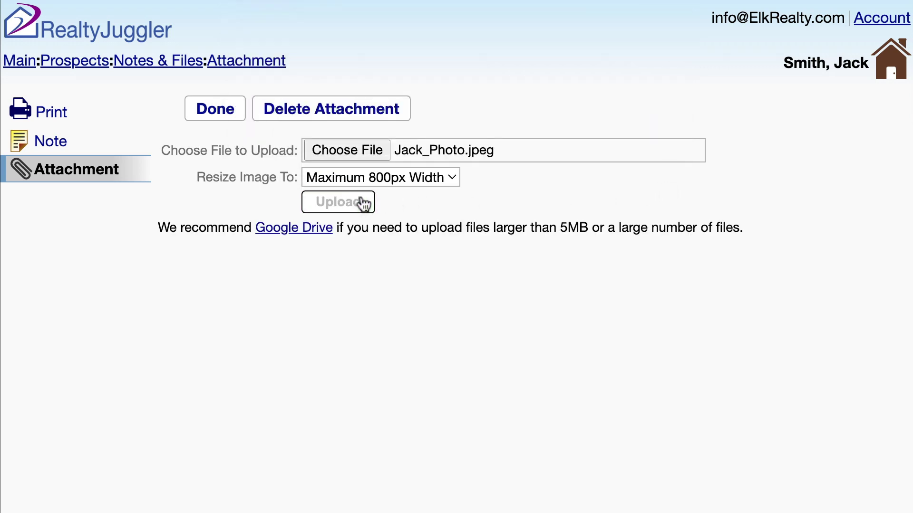
pyautogui.click(354, 167)
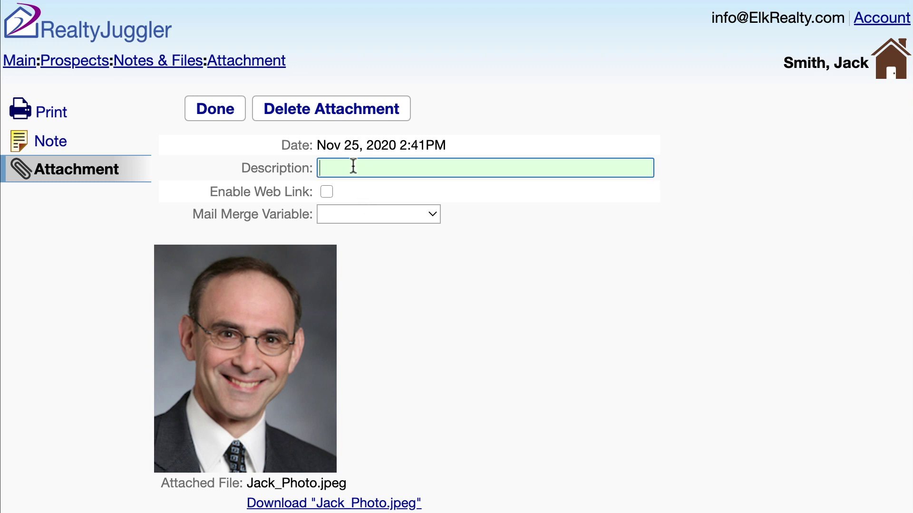
pyautogui.write("Jack's Photo")
pyautogui.click(358, 184)
pyautogui.click(226, 118)
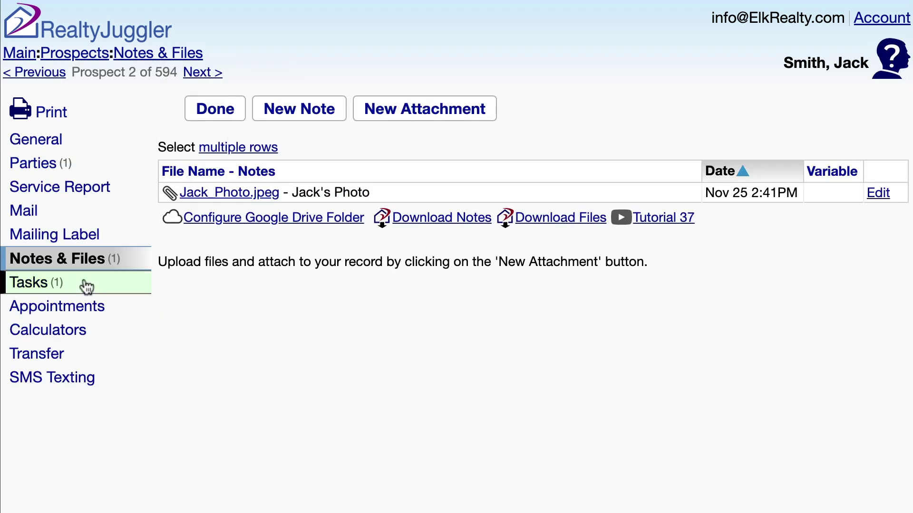
pyautogui.click(86, 286)
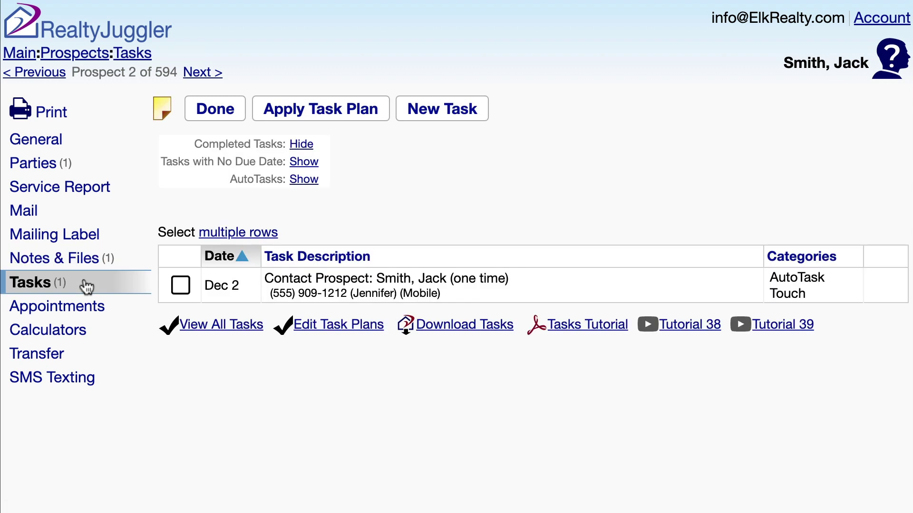
# - Show the prospect's Appointments page
pyautogui.click(98, 319)
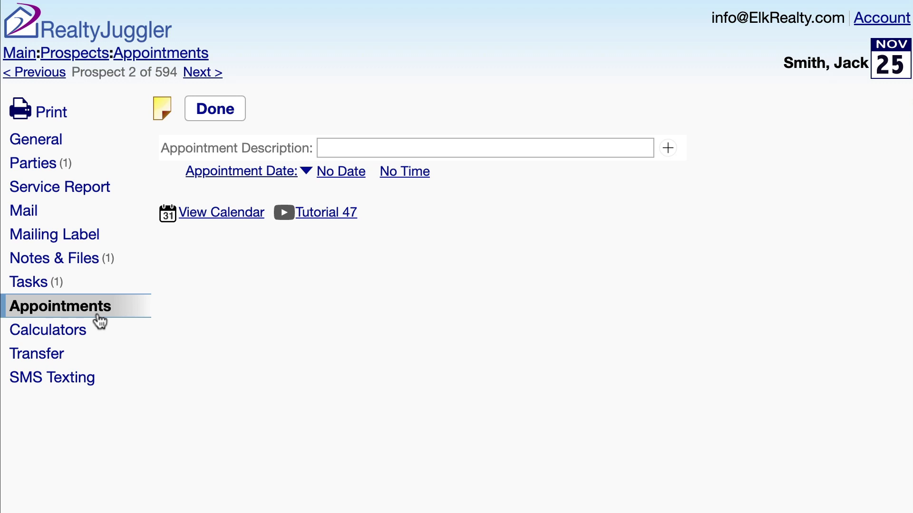
# - Transfer the prospect into a Listing and confirm deleting the old prospect record
pyautogui.click(92, 362)
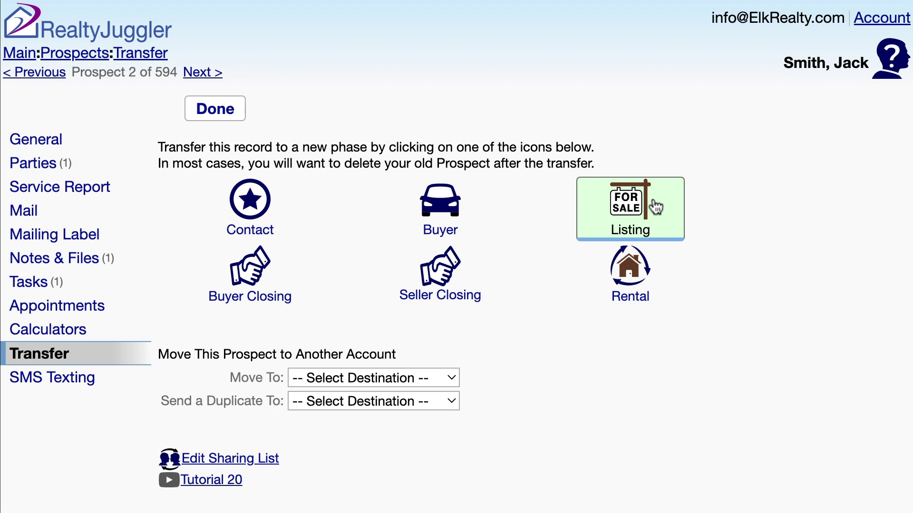
pyautogui.click(656, 206)
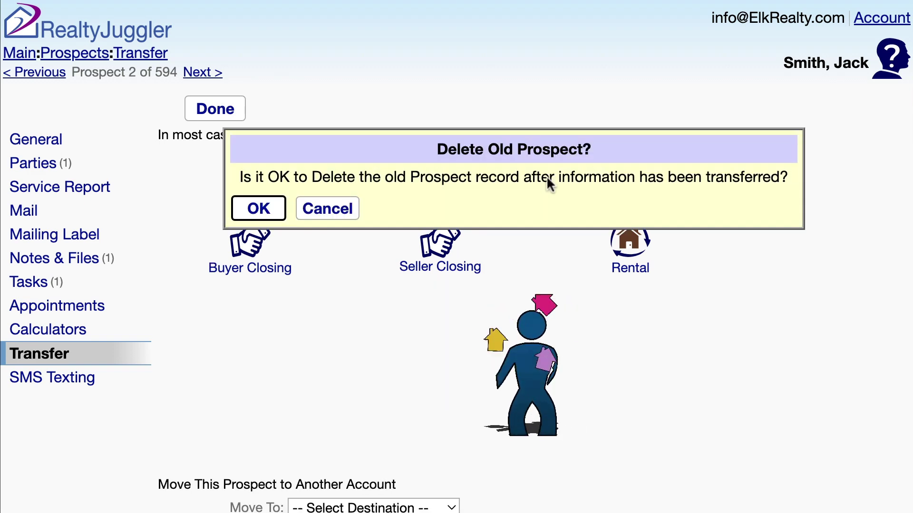
pyautogui.click(278, 214)
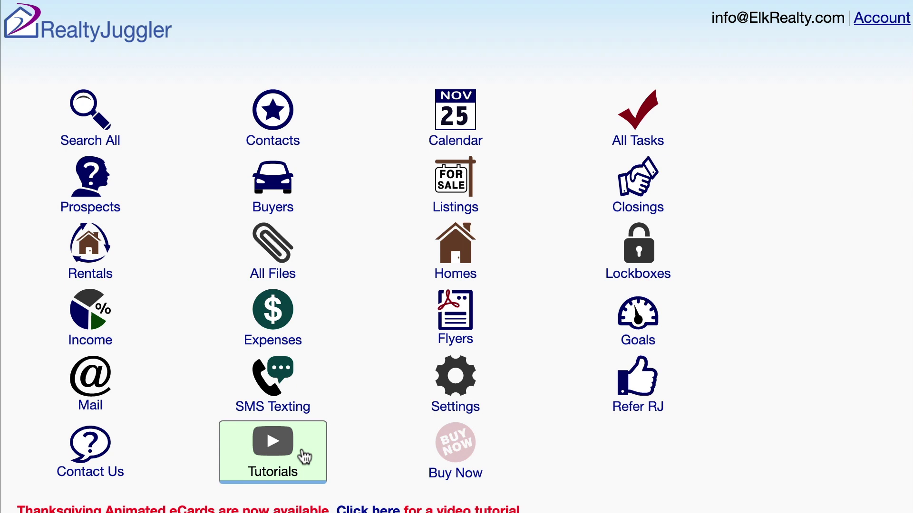
# - Open Tutorials and scroll through the numbered YouTube video tutorials
pyautogui.click(304, 458)
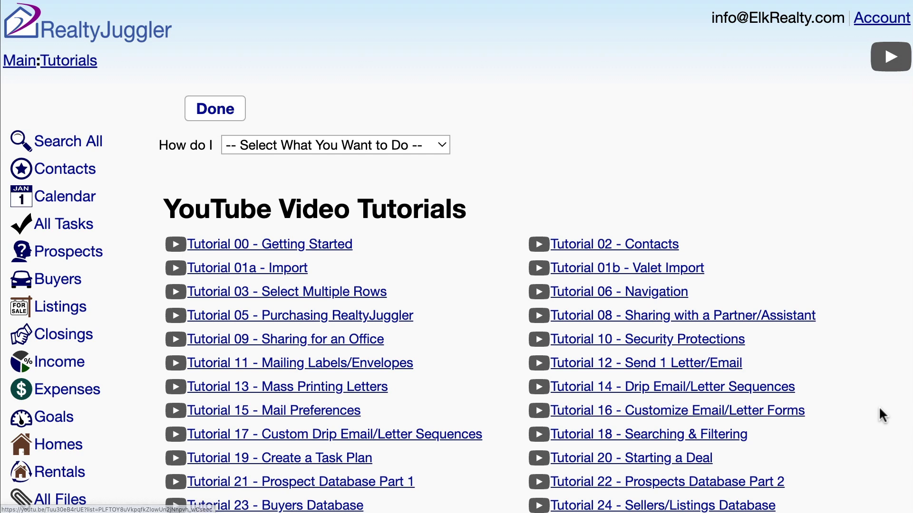
pyautogui.scroll(-4, 880, 408)
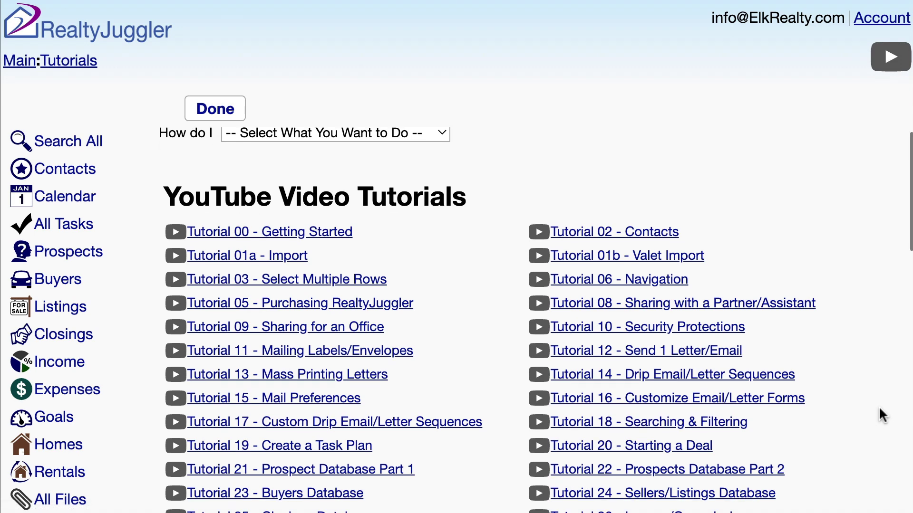